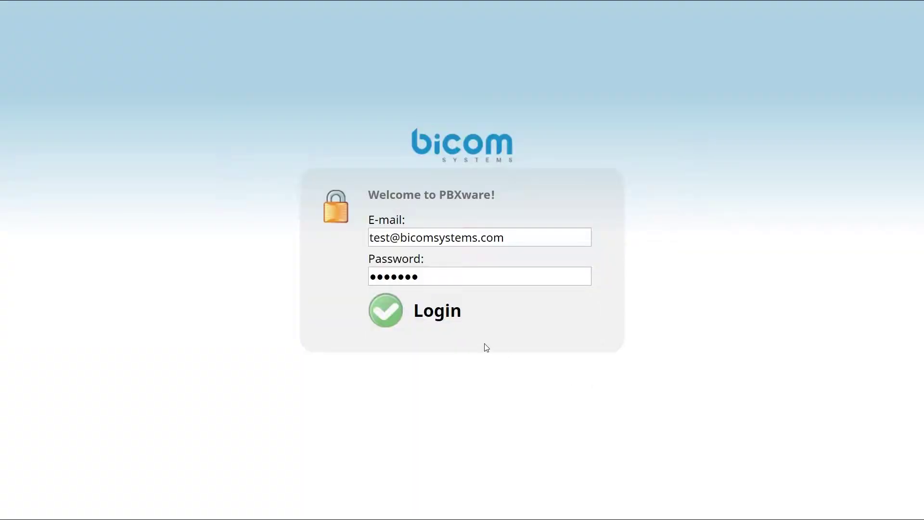
Step: Log in, check Tenant 01's HTTP auto-provisioning username and password, and save the tenant configuration
left_click(394, 314)
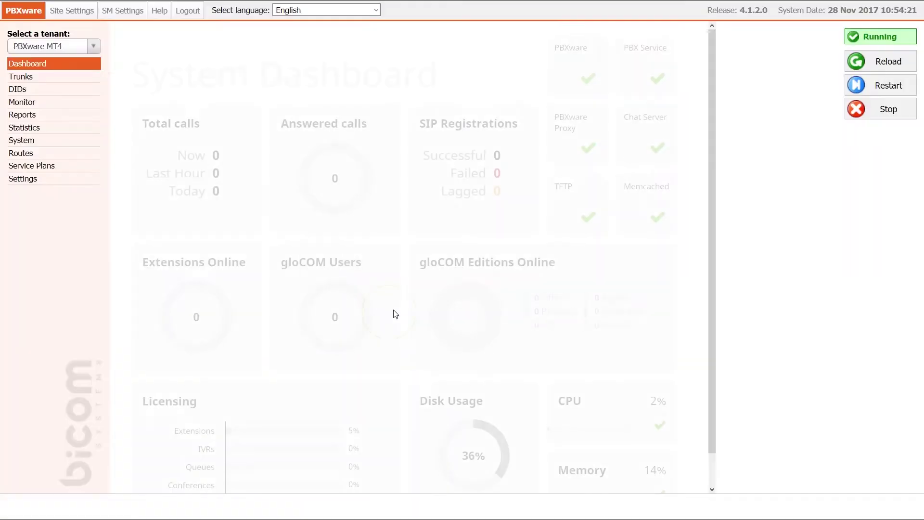
left_click(75, 182)
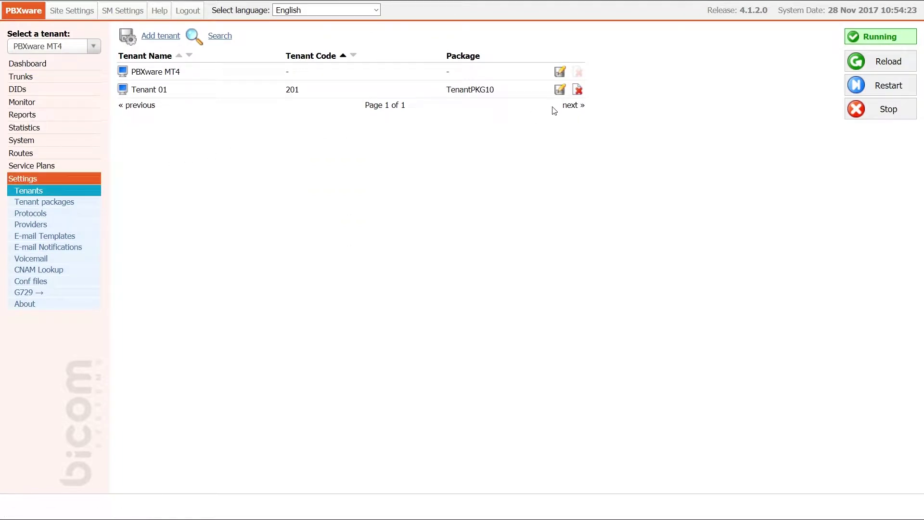
left_click(560, 89)
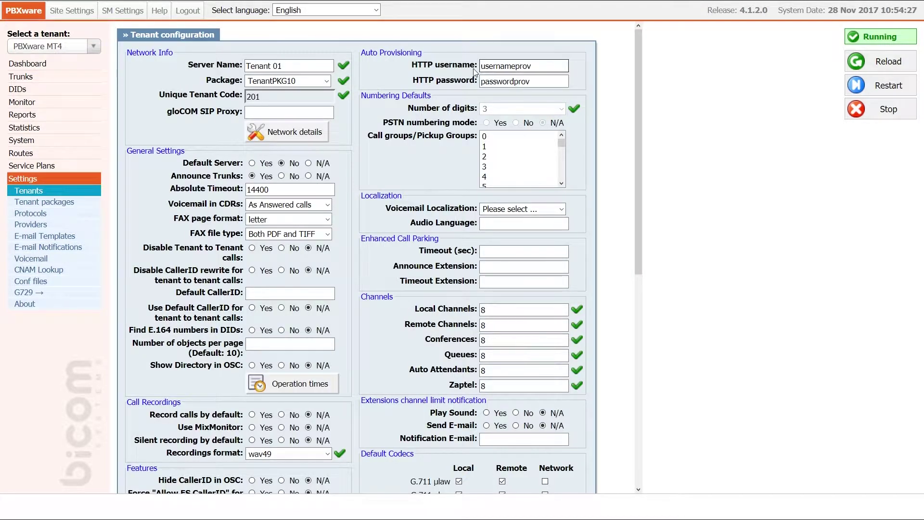
double_click(547, 72)
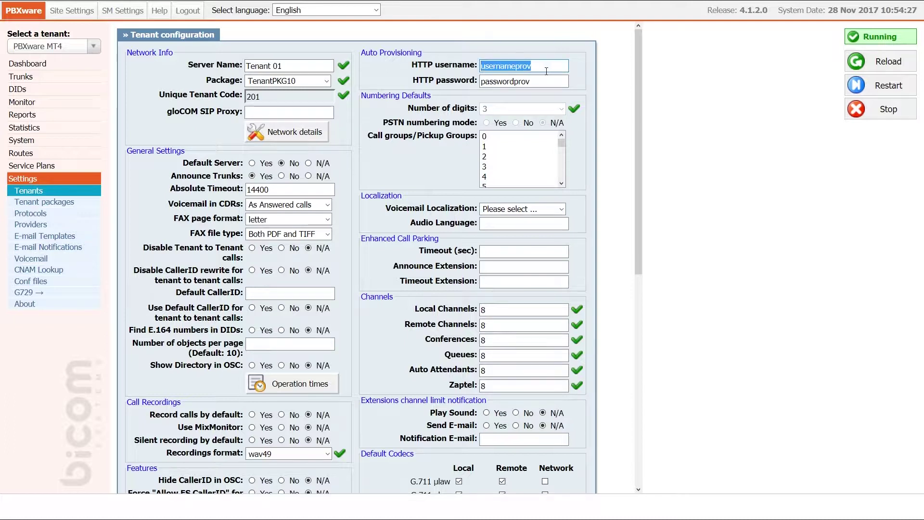
double_click(482, 81)
left_click(544, 81)
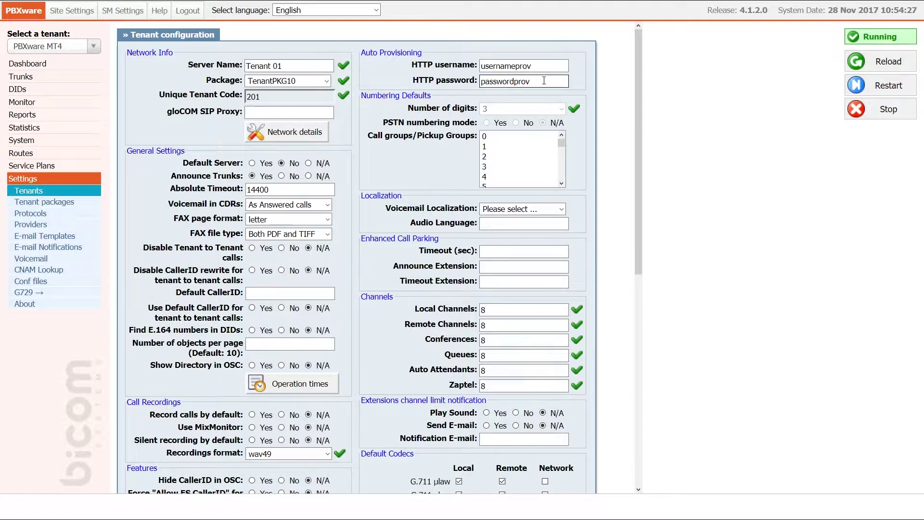
scroll(579, 294, "down", 7)
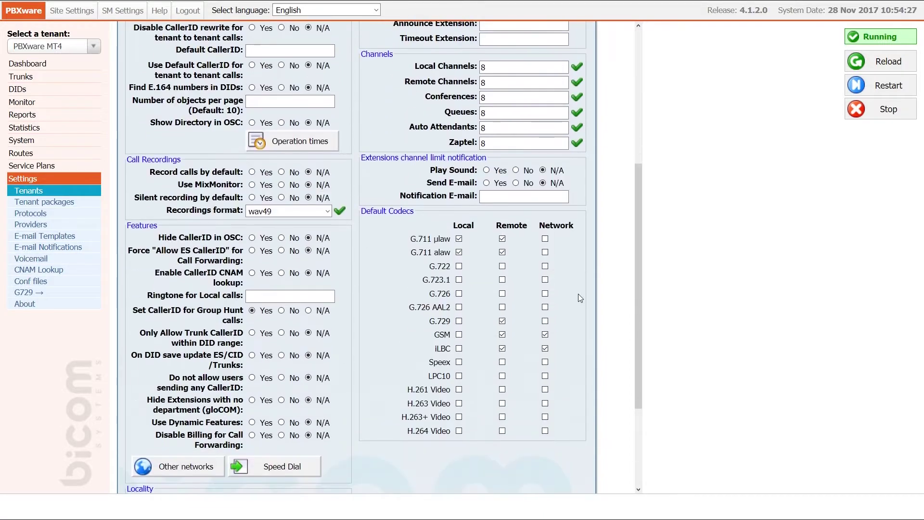
scroll(578, 298, "down", 1)
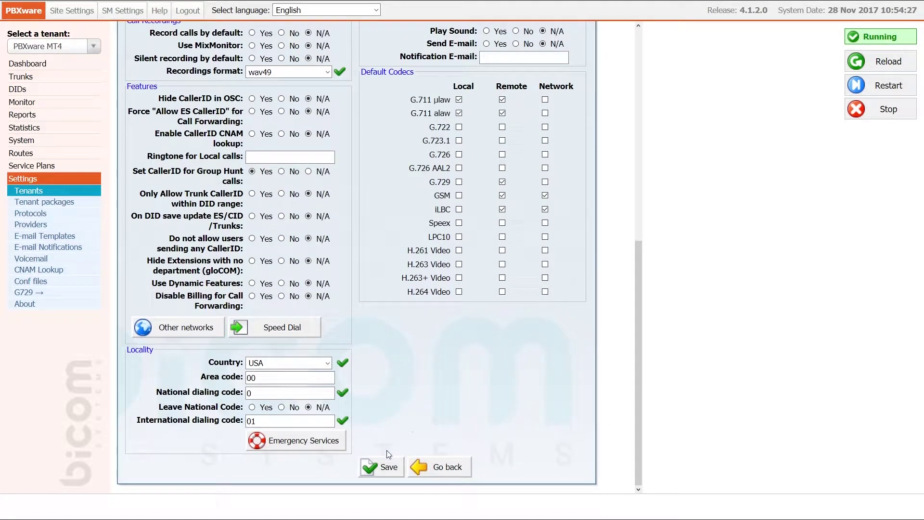
left_click(383, 466)
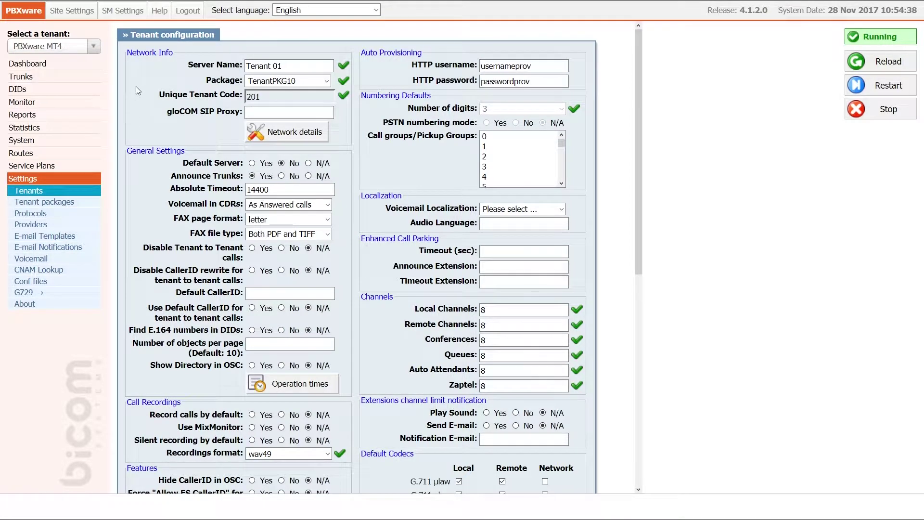
Step: Switch to Tenant 01 (#201) and open the Polycom VVX 500 entry in the UAD list
left_click(93, 46)
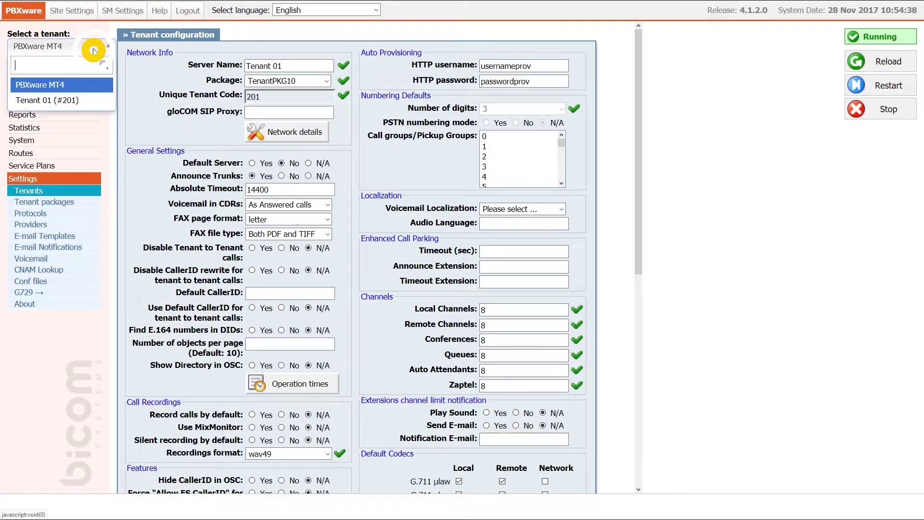
left_click(81, 99)
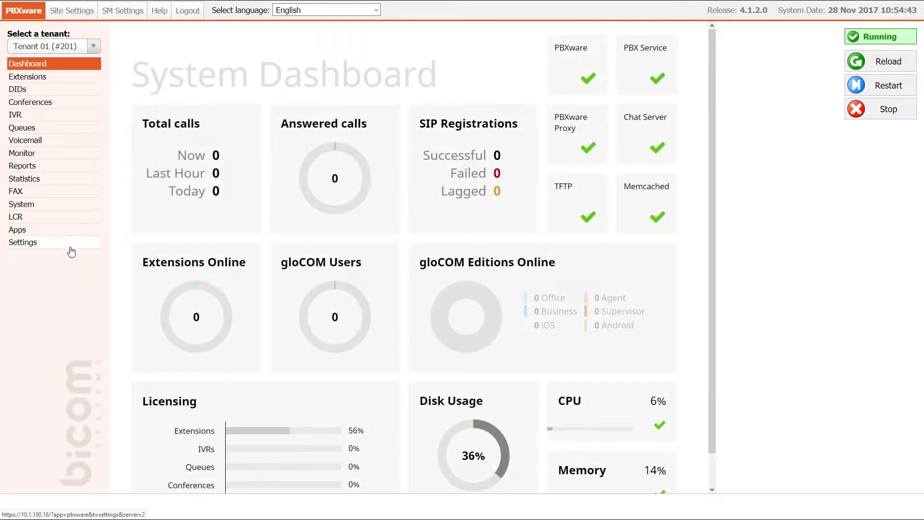
left_click(69, 246)
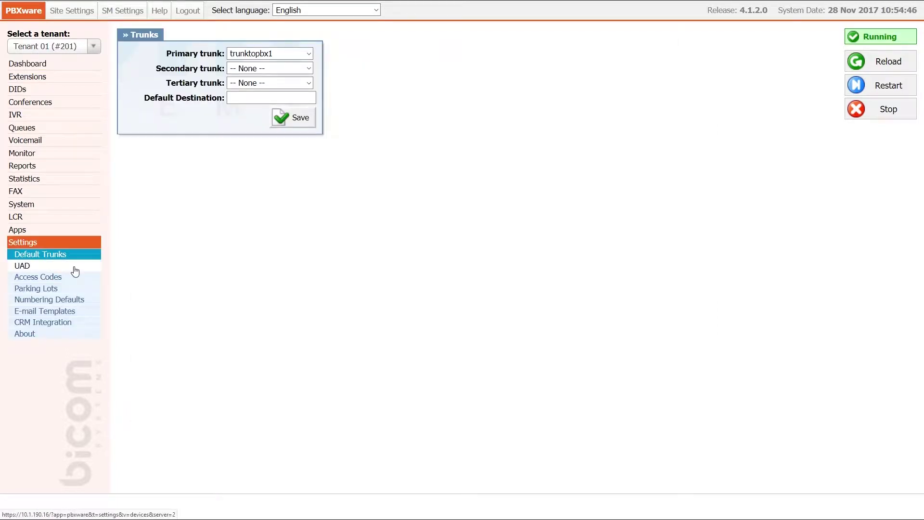
left_click(75, 267)
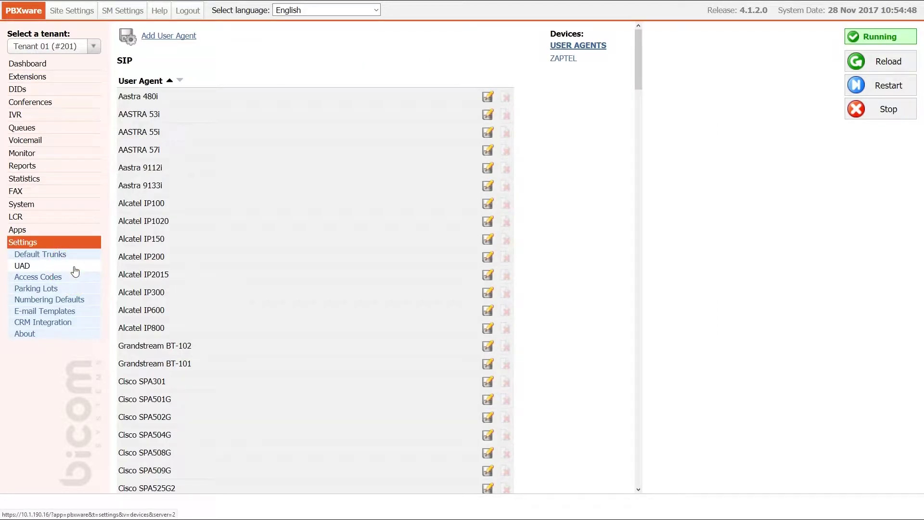
key("ctrl+f")
type("vvx")
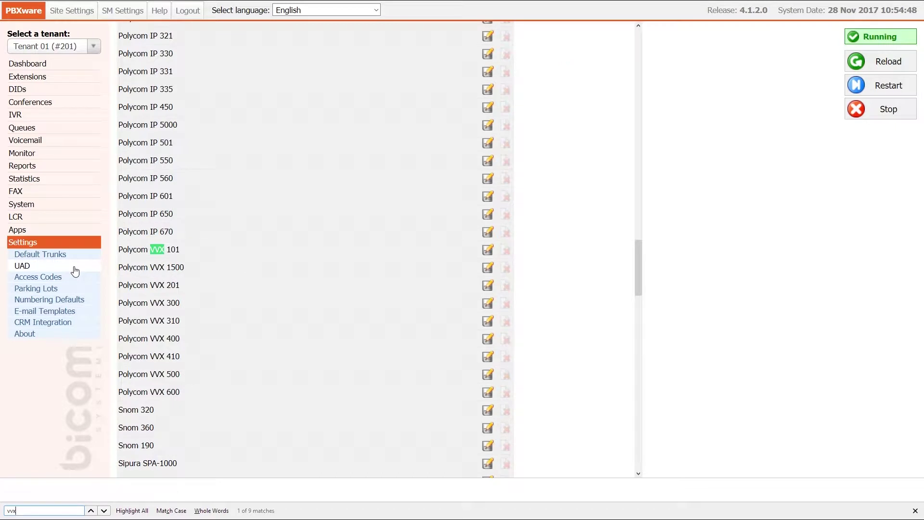
type(" 5")
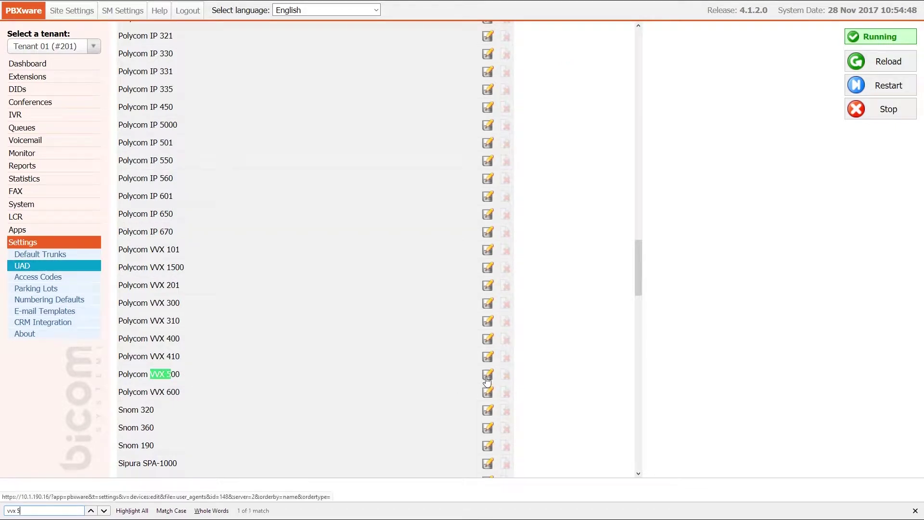
left_click(488, 374)
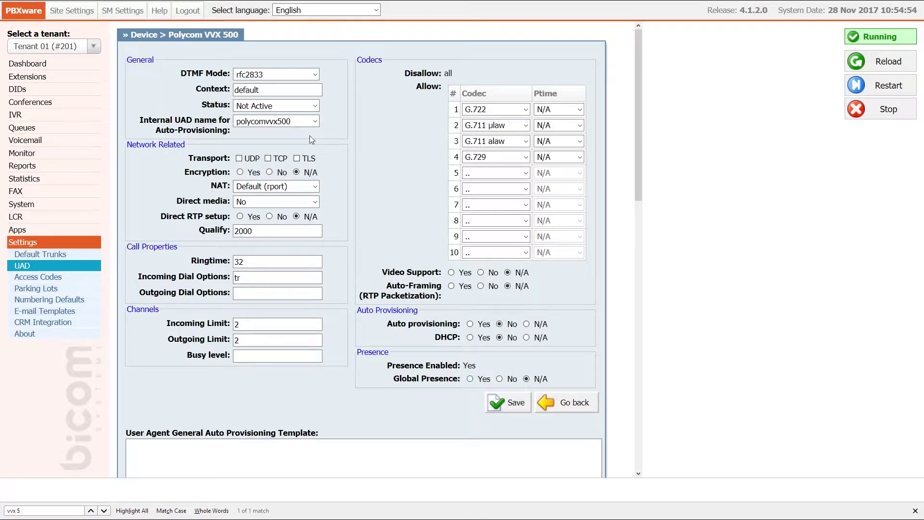
Step: Set the Polycom VVX 500 status to Active, auto provisioning and DHCP to Yes, and save
left_click(300, 106)
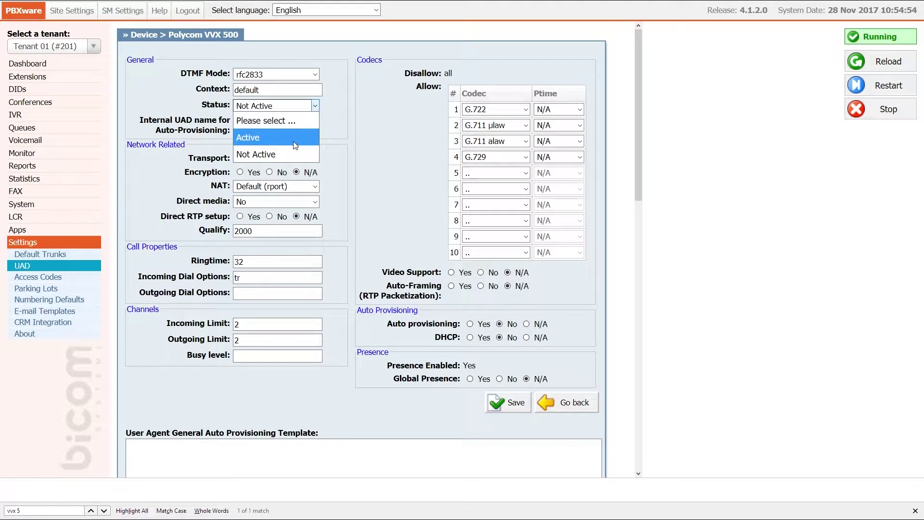
left_click(293, 139)
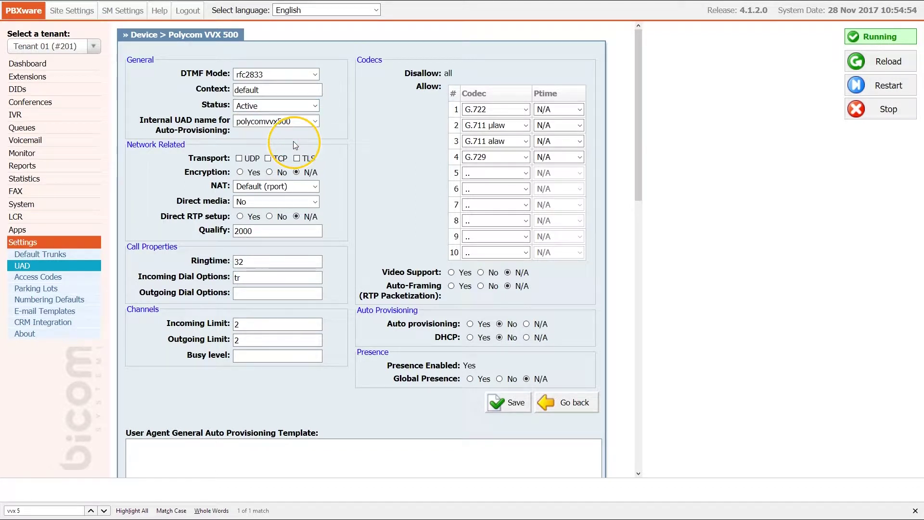
left_click(470, 324)
left_click(470, 337)
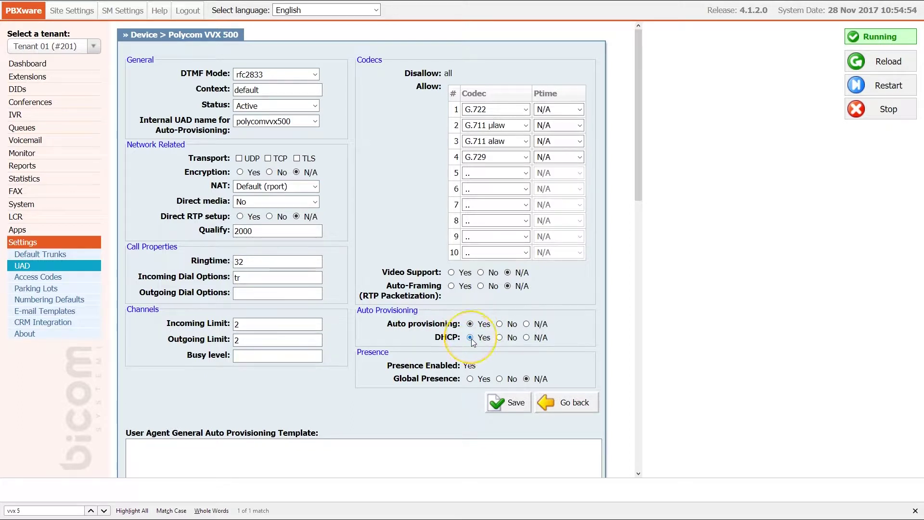
left_click(515, 403)
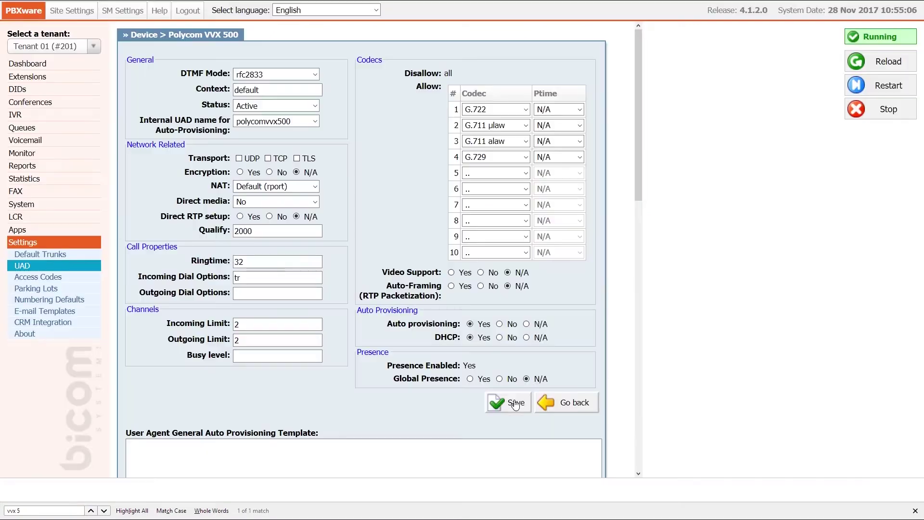
Step: Start a new extension using a Polycom VVX 500 device with location set to Remote
left_click(86, 79)
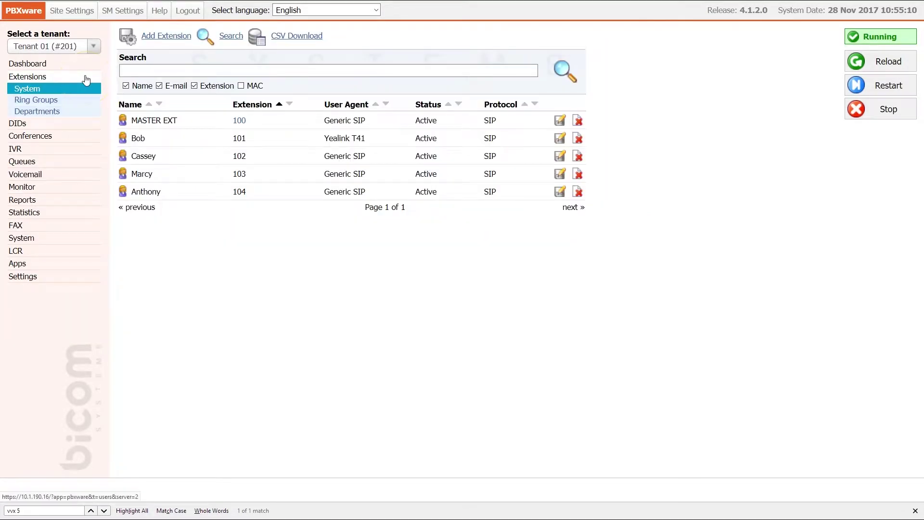
left_click(150, 38)
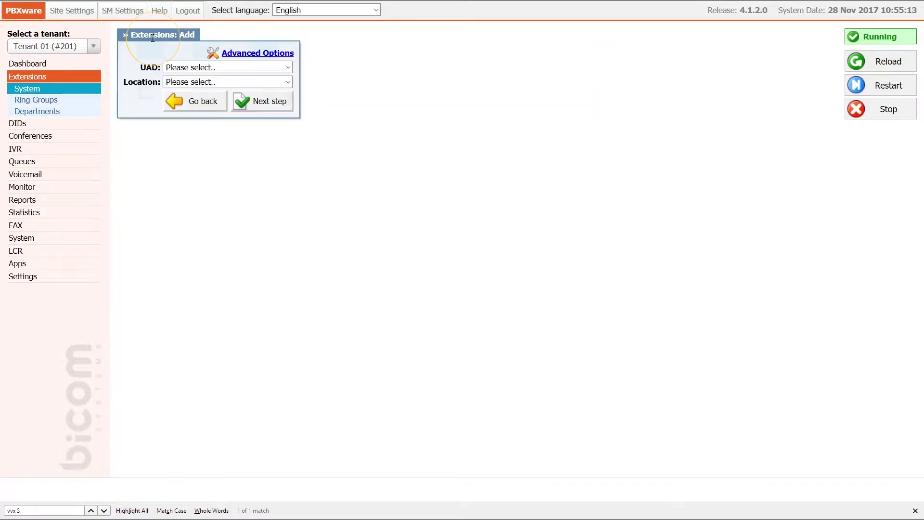
left_click(231, 67)
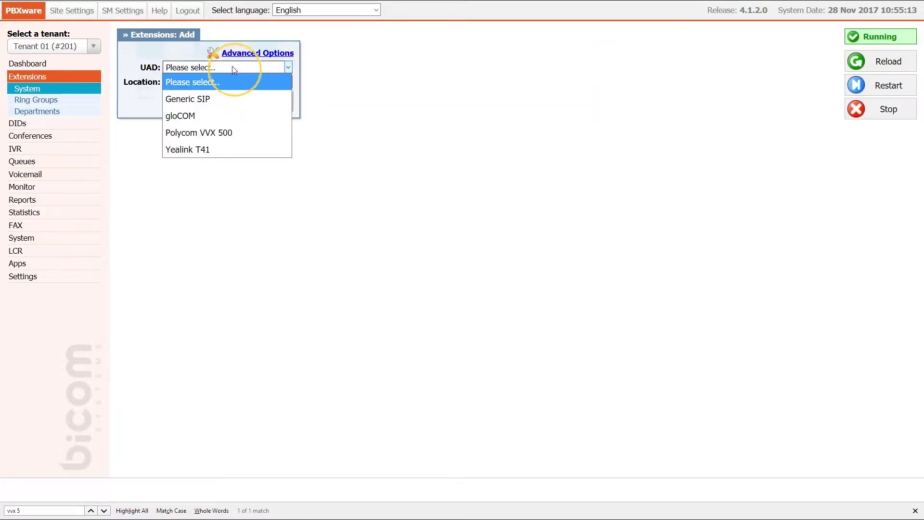
left_click(234, 133)
left_click(253, 82)
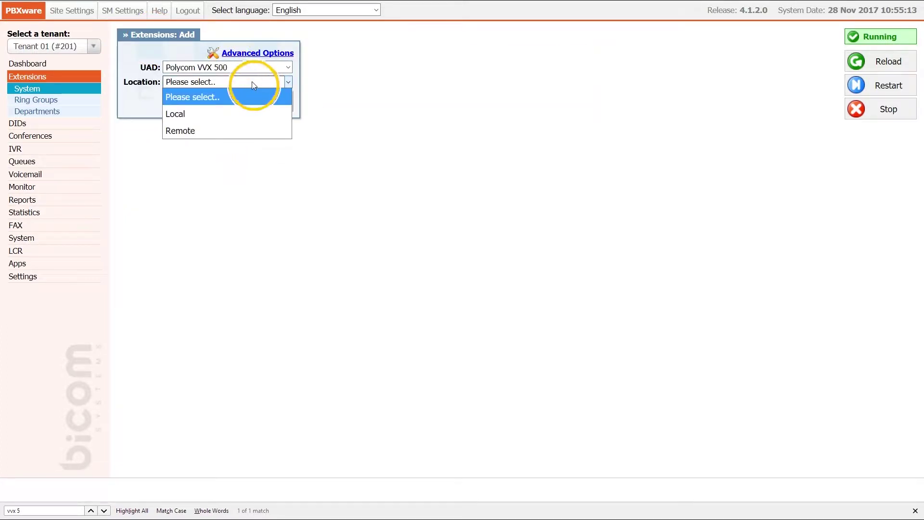
left_click(256, 130)
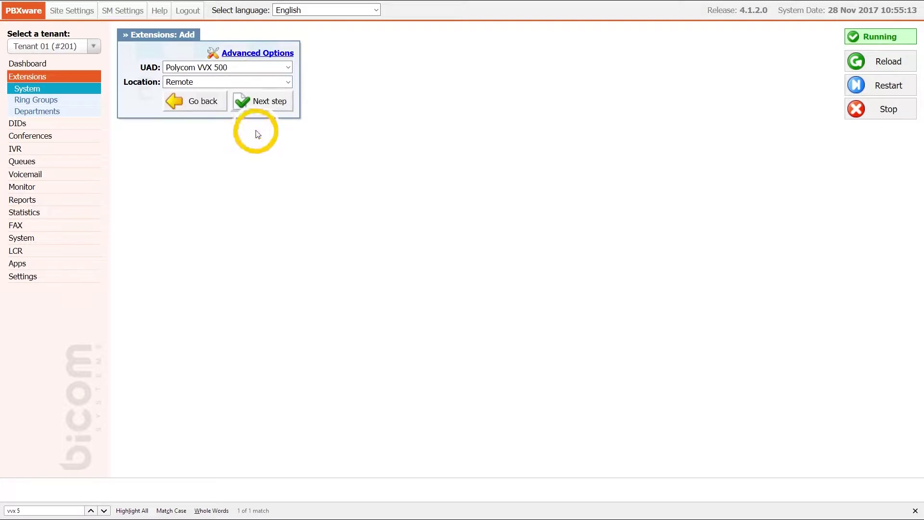
left_click(268, 101)
Step: Name extension 105 'test', keep Department None, enter MAC 0004F2839D4B, and save
left_click(269, 99)
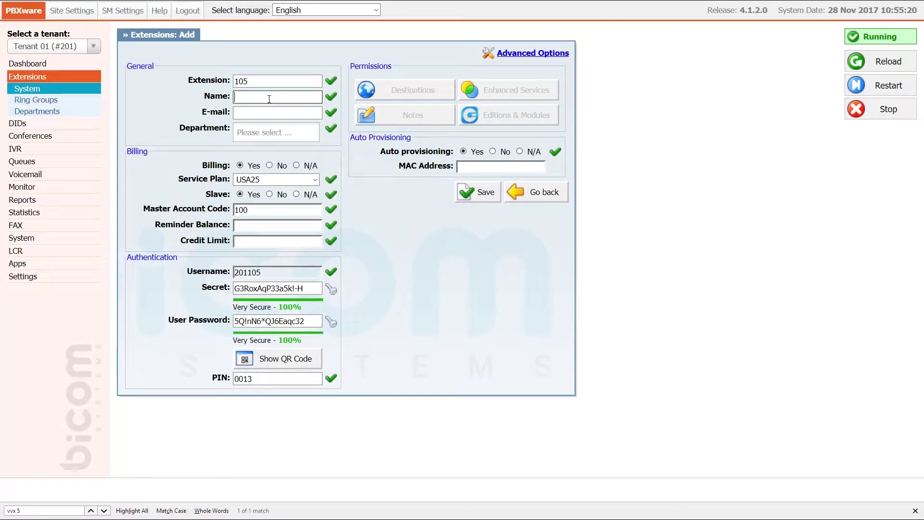
type("test")
left_click(268, 114)
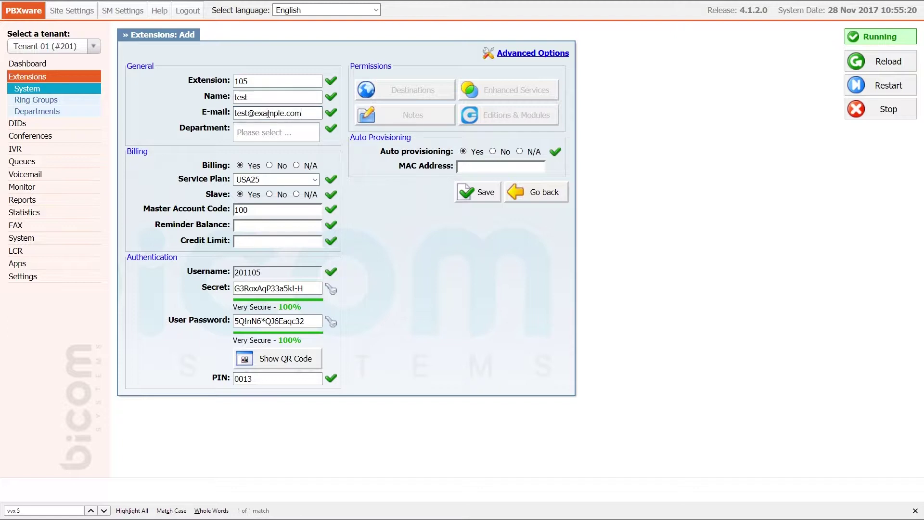
key("Tab")
key("Down")
key("Return")
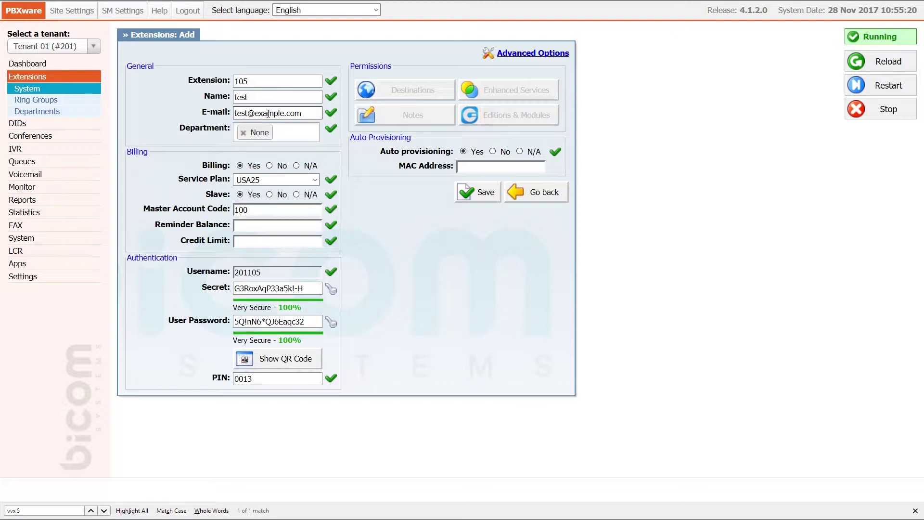
left_click(473, 172)
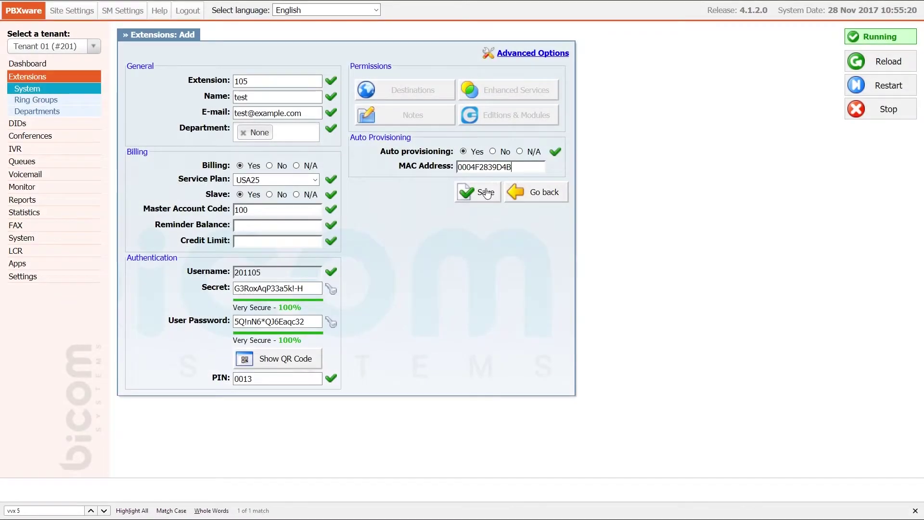
left_click(486, 193)
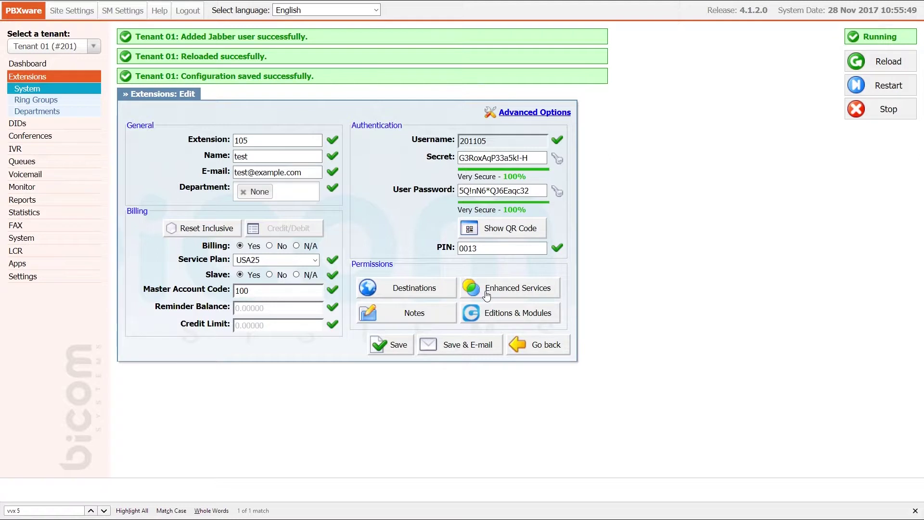
Step: Enable the Directory / BLF List enhanced service for extension 105 and save
left_click(487, 294)
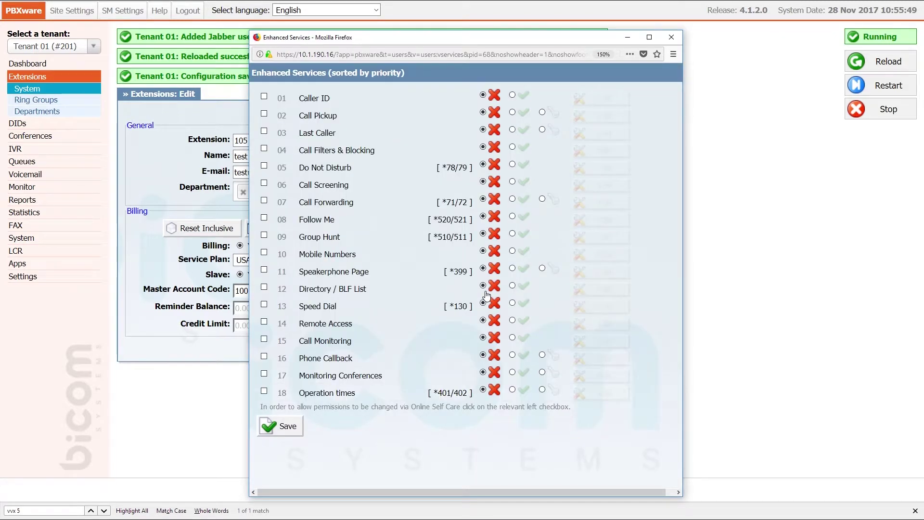
left_click(513, 287)
left_click(286, 427)
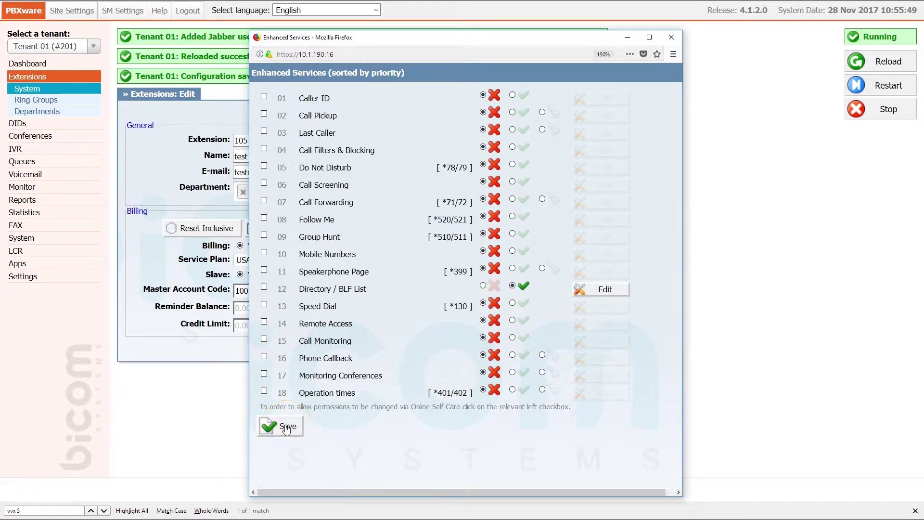
Step: Add extension 101 with BLF ticked to the Directory / BLF List and save it
left_click(581, 290)
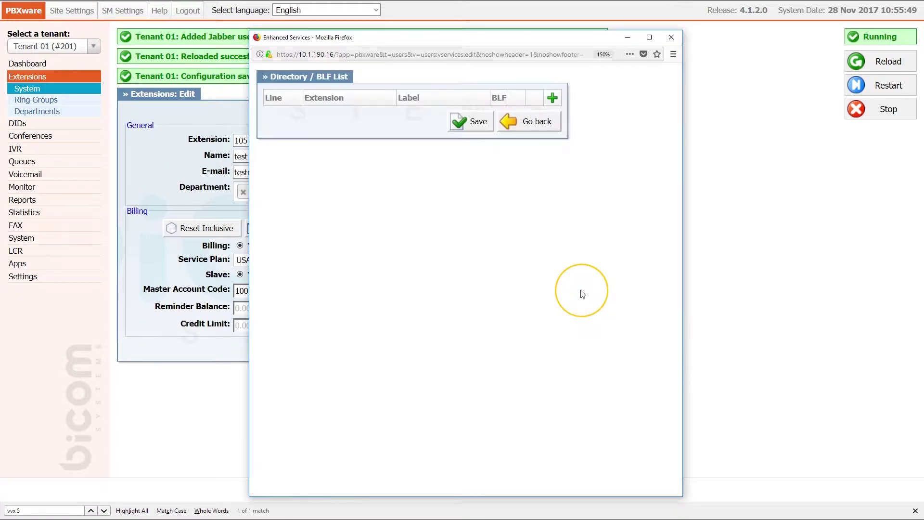
left_click(552, 98)
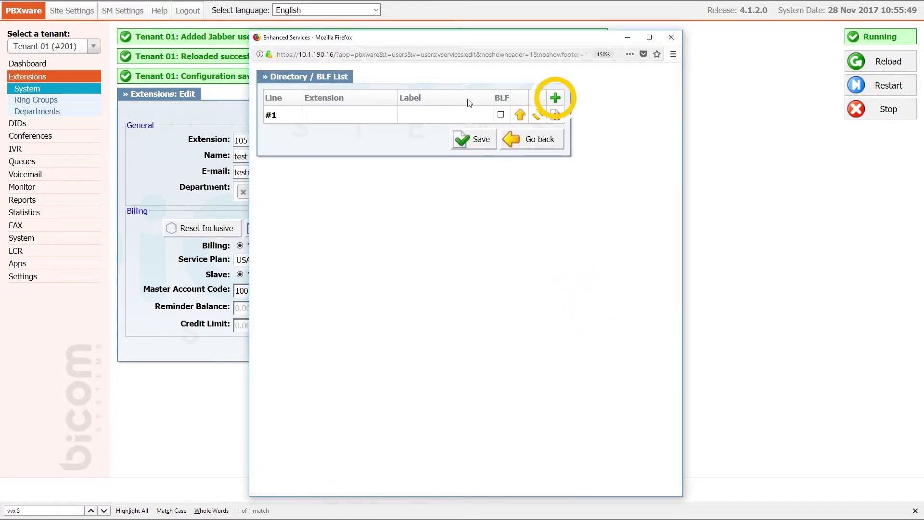
left_click(335, 117)
type("101")
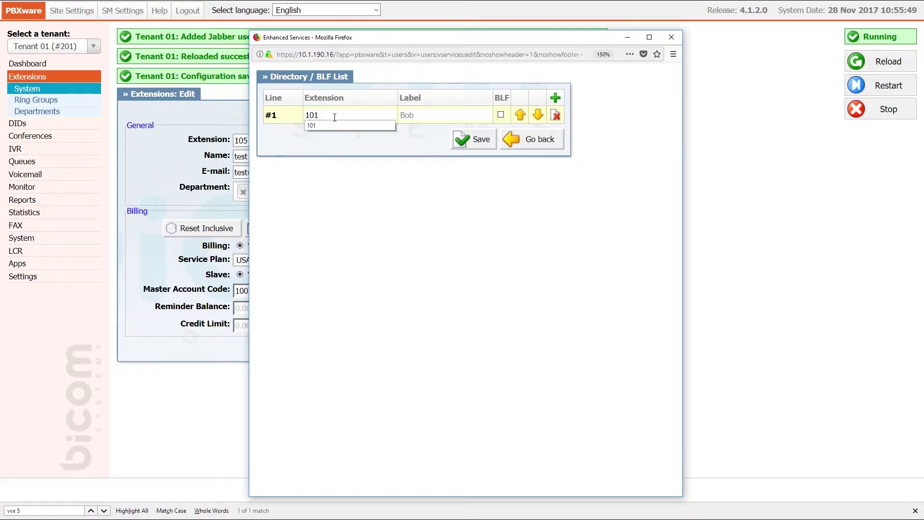
left_click(501, 115)
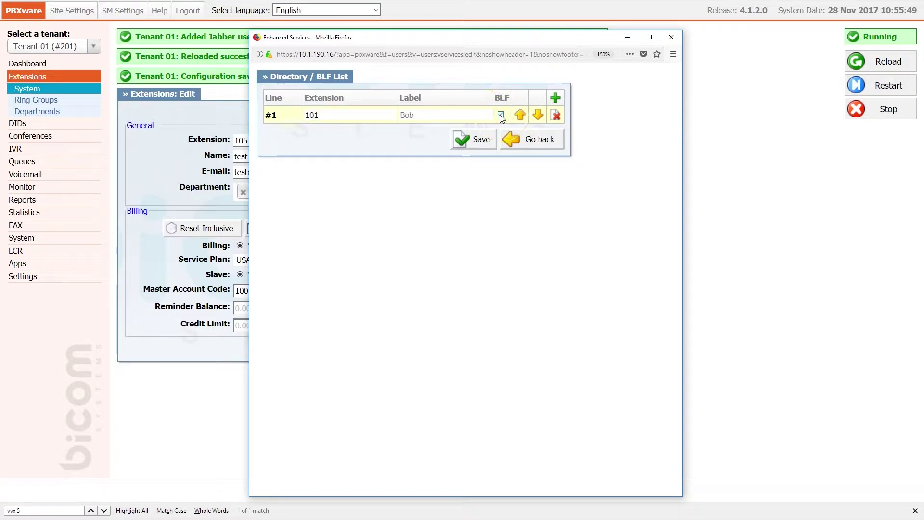
left_click(481, 139)
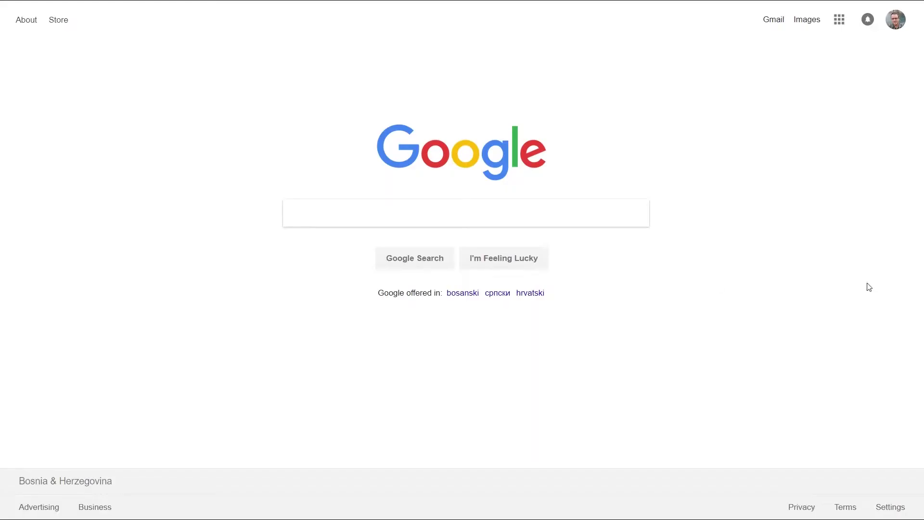
mouse_move(423, 2)
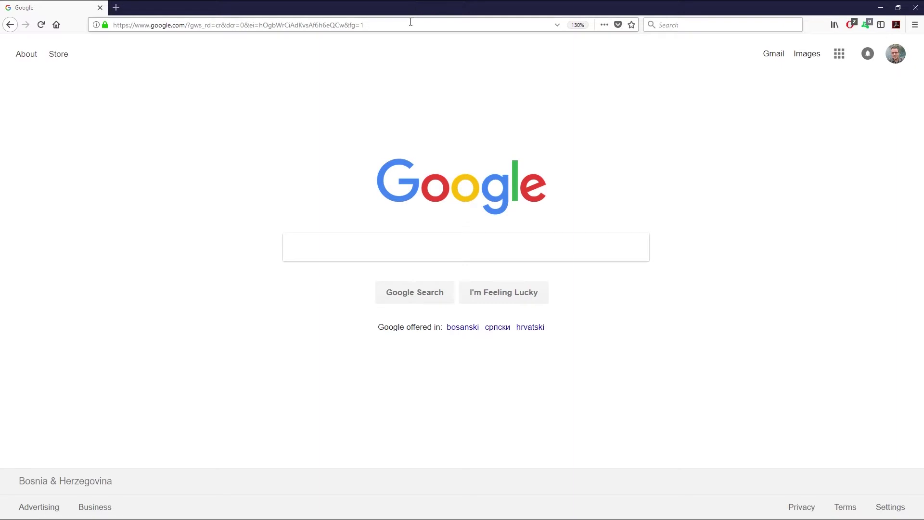
left_click(411, 21)
type("https://10.1.0.129")
key("Return")
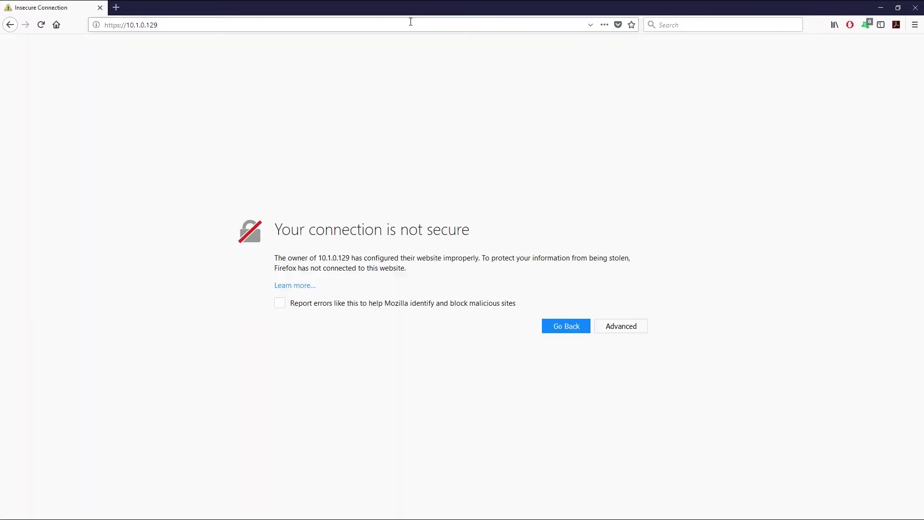
left_click(631, 309)
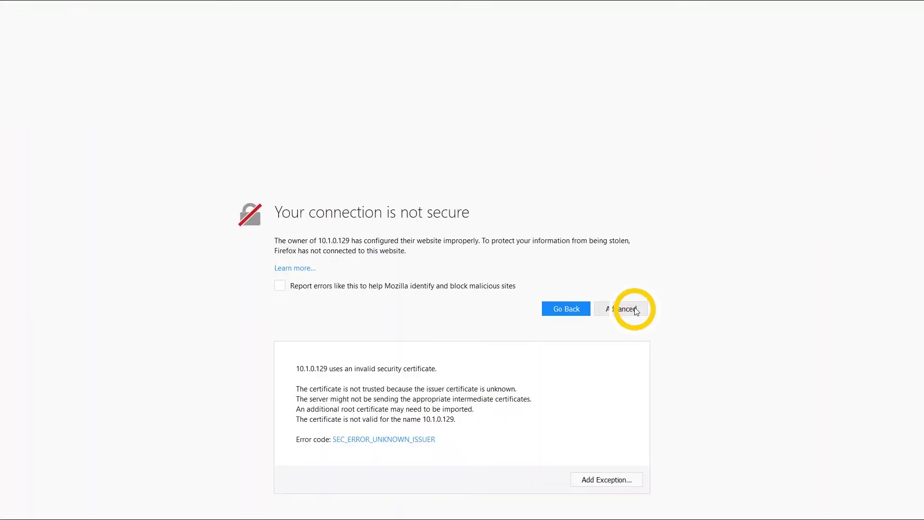
left_click(615, 478)
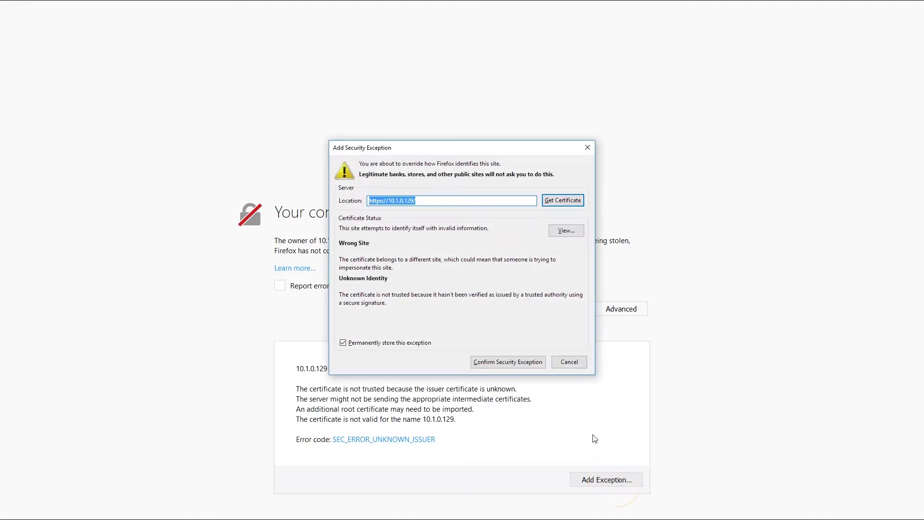
left_click(531, 362)
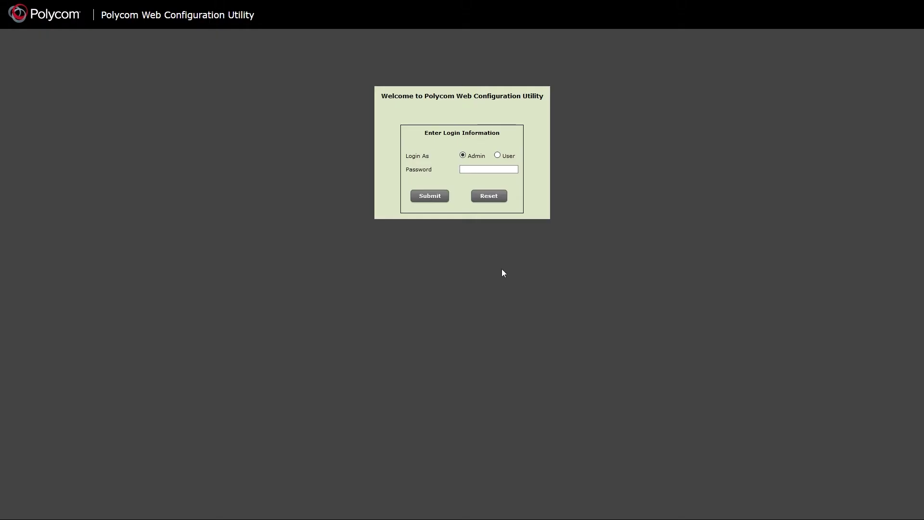
Step: Log in as Admin with the admin password, decline saving it, and go to Provisioning Server settings
left_click(468, 168)
type("456")
left_click(437, 197)
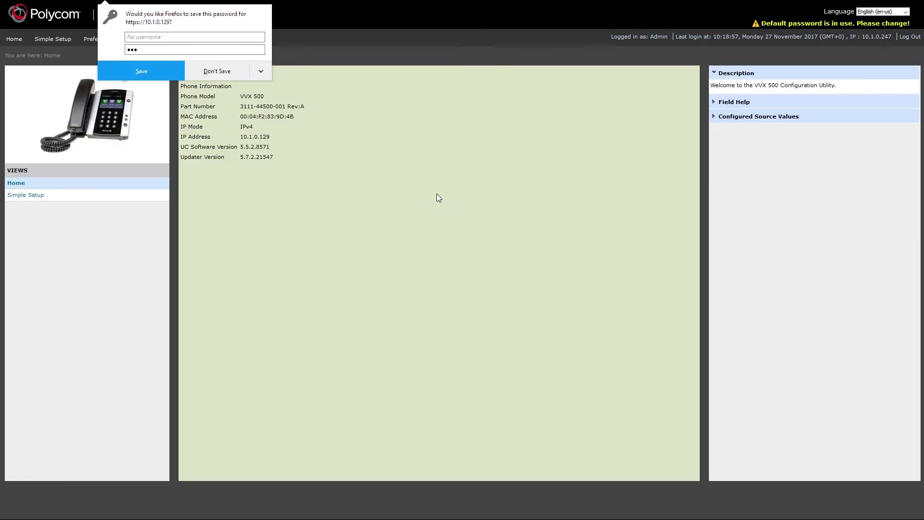
left_click(222, 72)
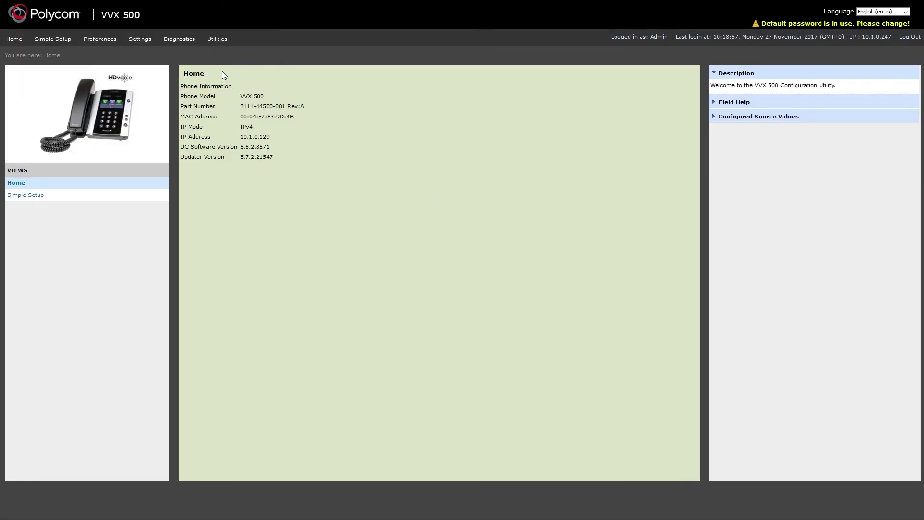
mouse_move(144, 41)
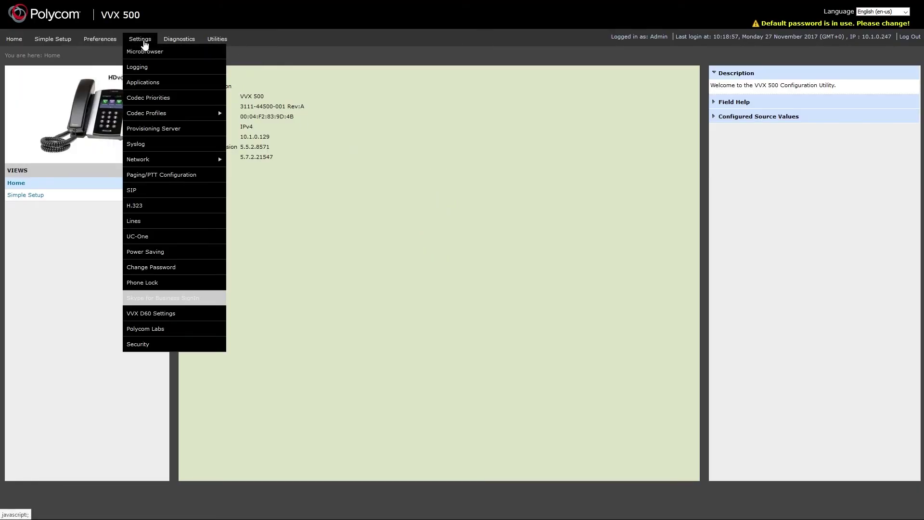
left_click(174, 128)
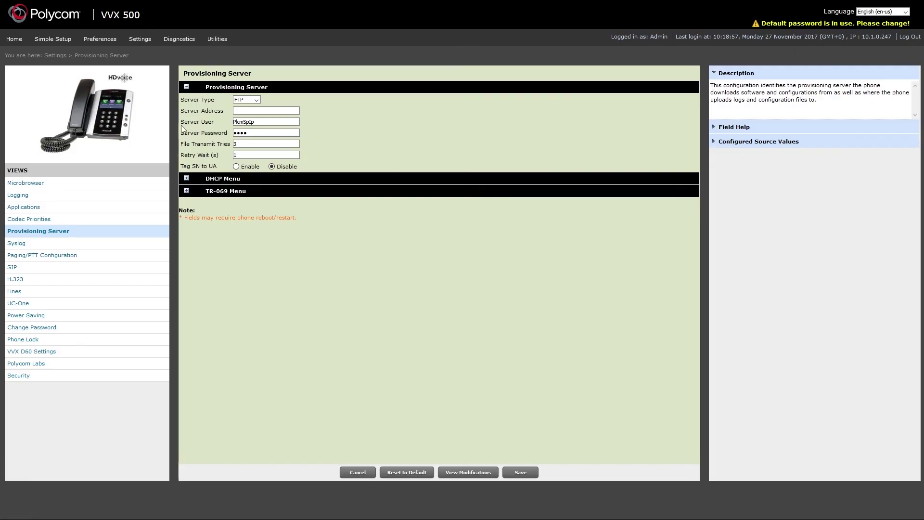
Step: Set the server type to HTTP at 10.1.190.1/prov, enter new server user name and password, and save
left_click(252, 99)
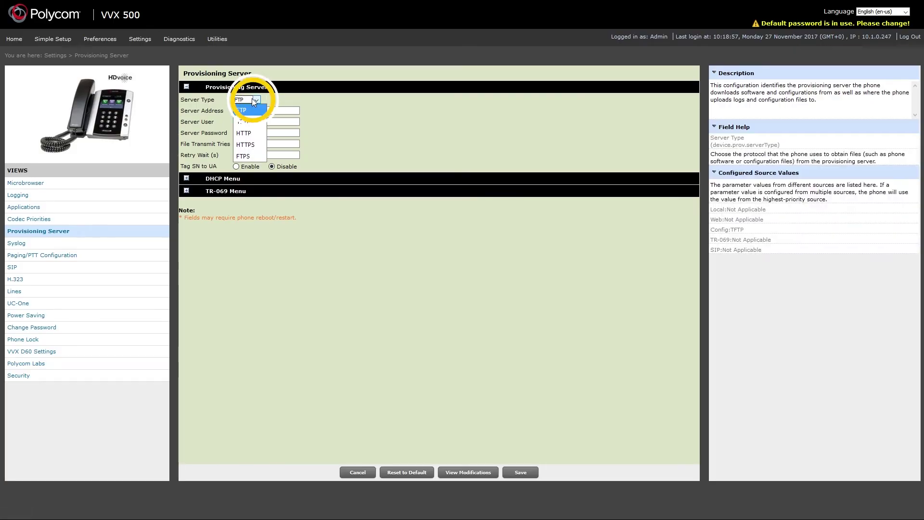
left_click(253, 132)
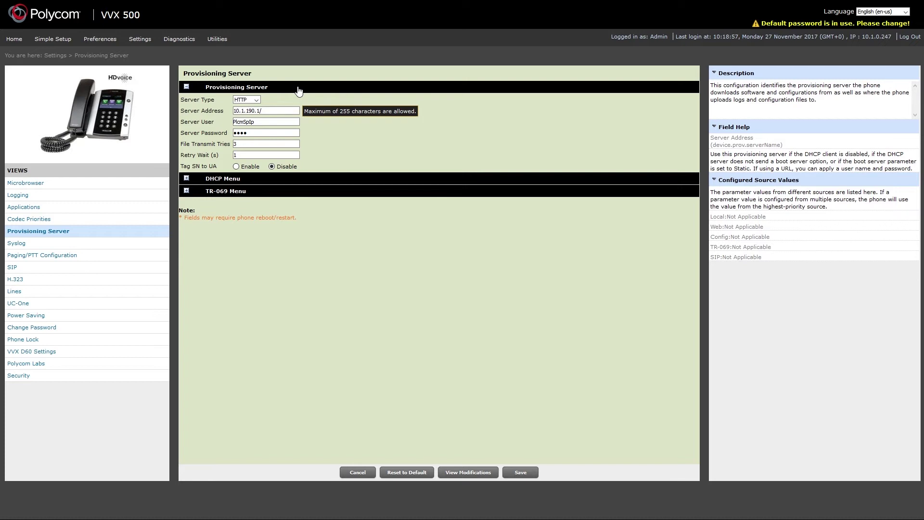
left_click(270, 121)
double_click(270, 120)
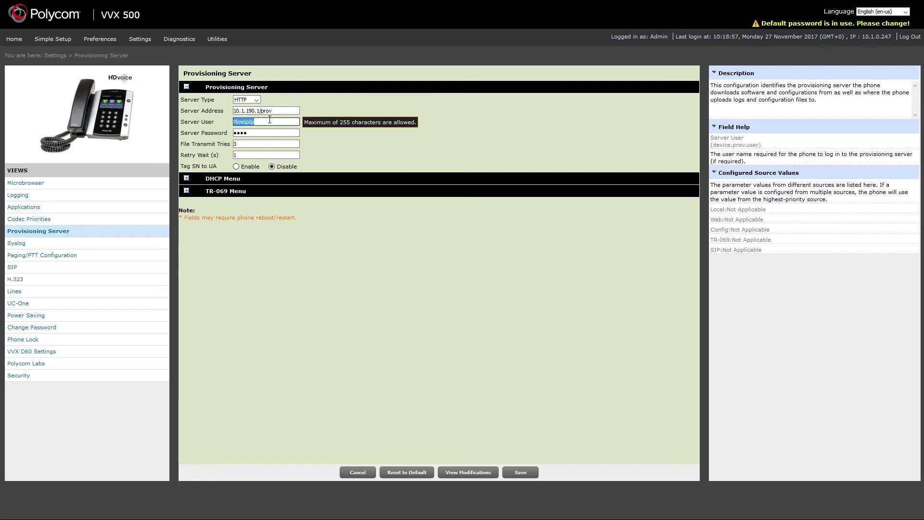
type("usernameprov")
key("Tab")
type("pa")
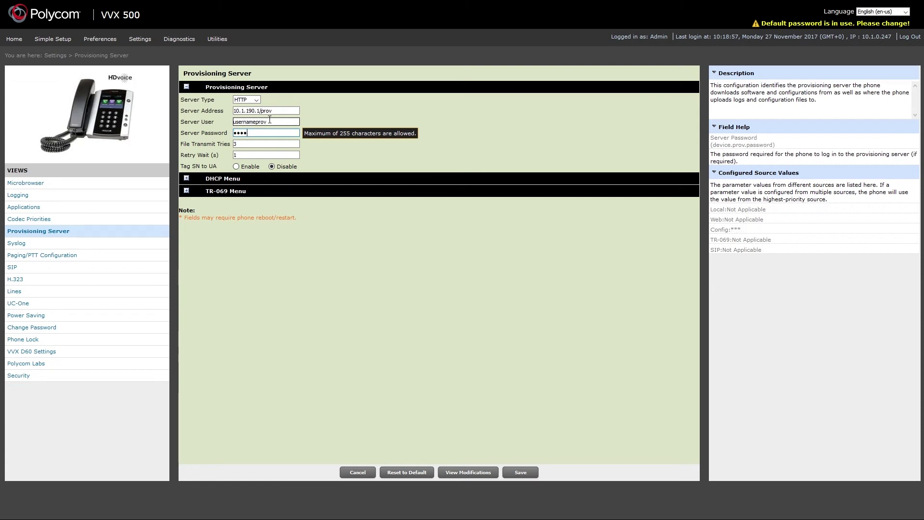
type("sswordp")
left_click(520, 473)
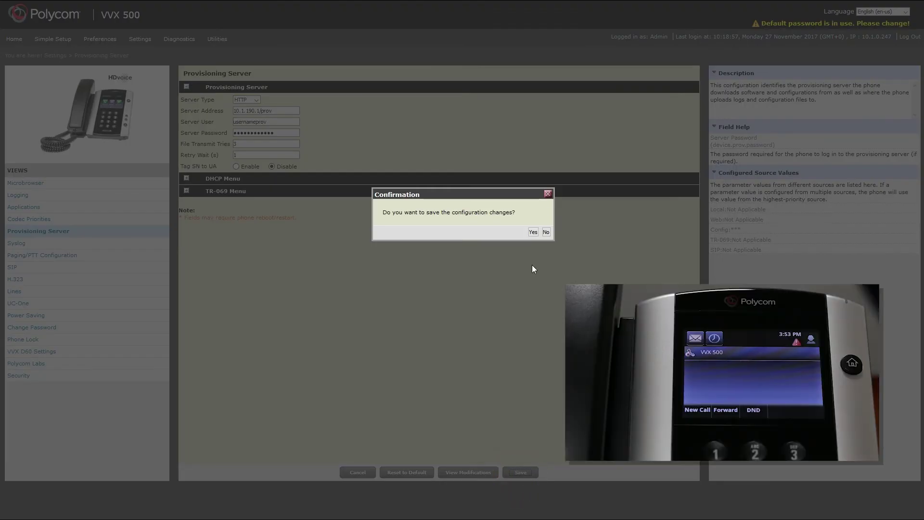
Step: Confirm Yes to save the HTTP provisioning configuration changes to the phone
left_click(533, 231)
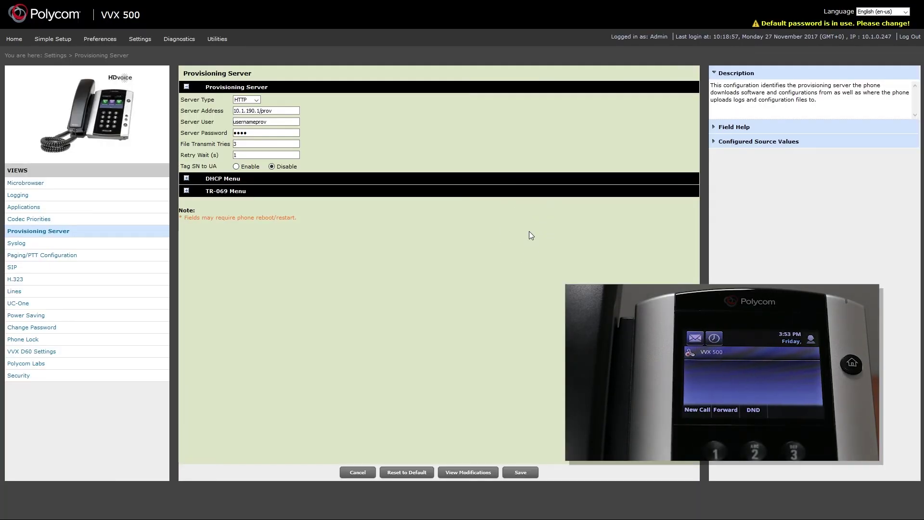